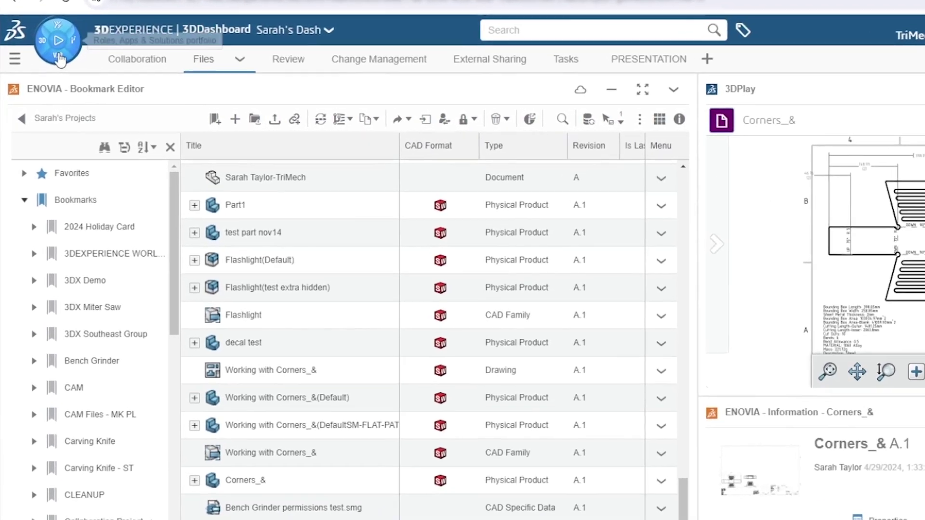
Step: Open the compass to look through the My Roles list of assigned roles
click(59, 56)
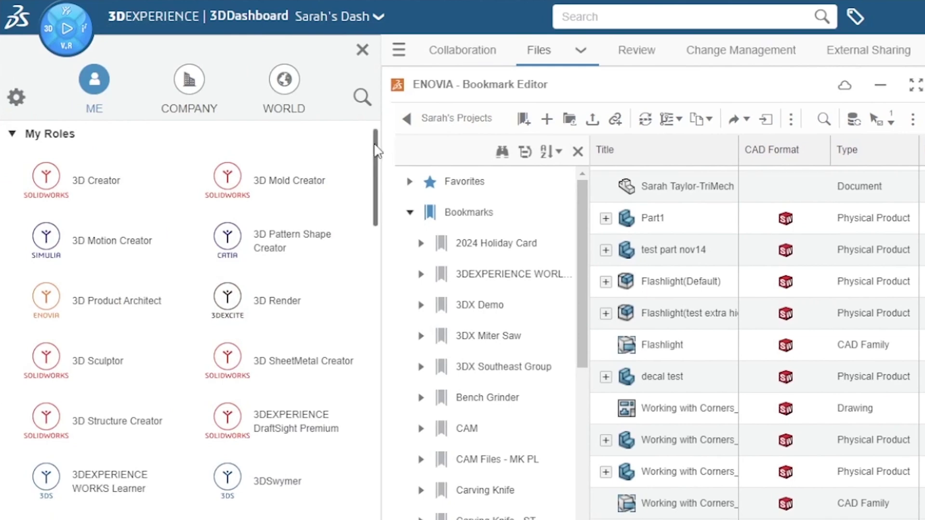
mouse_move(376, 150)
mouse_down()
mouse_move(366, 354)
mouse_move(377, 231)
mouse_up()
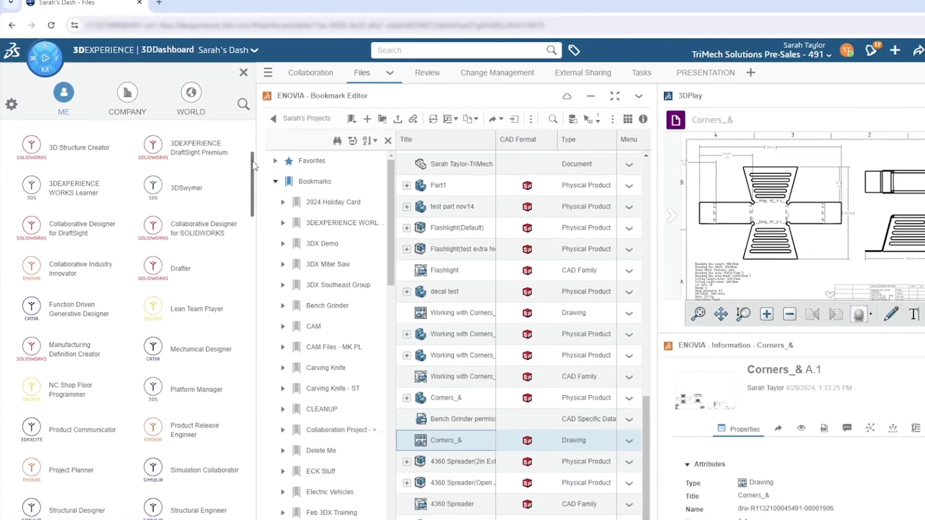
drag(376, 231, 376, 216)
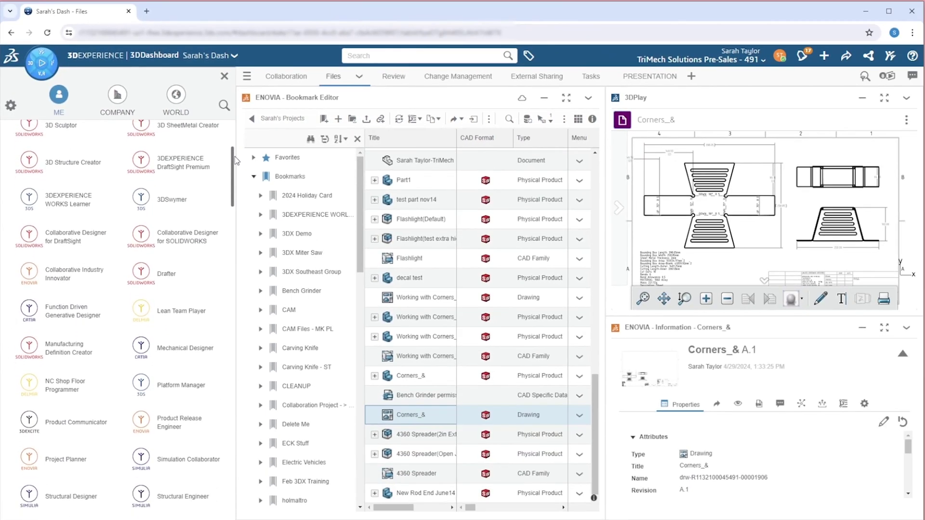
drag(235, 154, 235, 166)
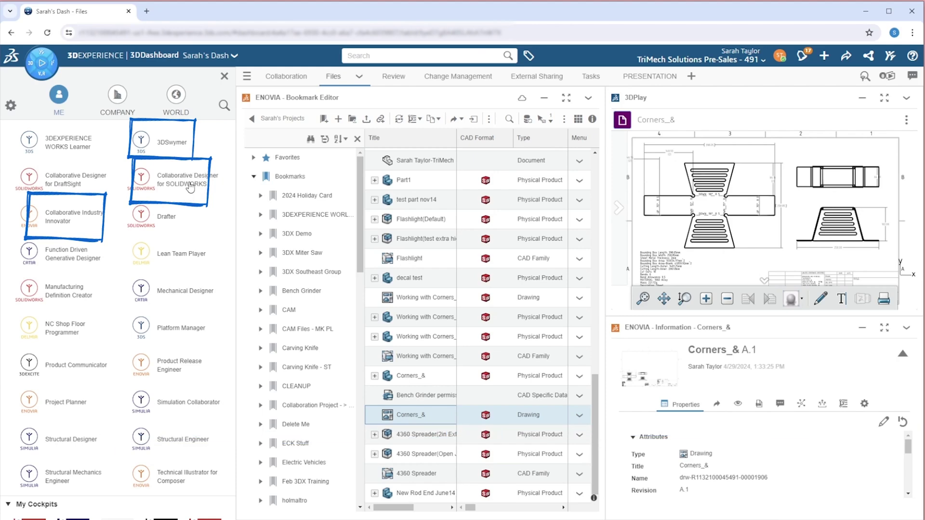
click(166, 144)
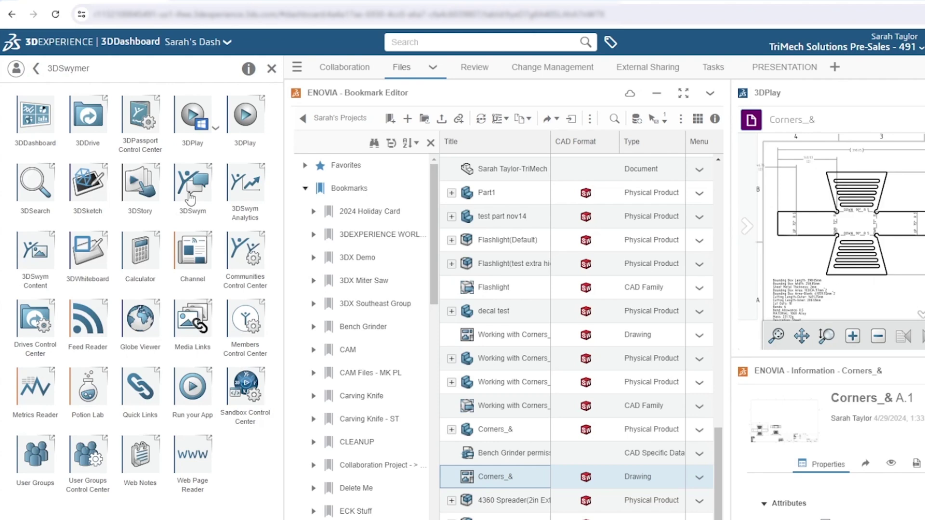
click(36, 68)
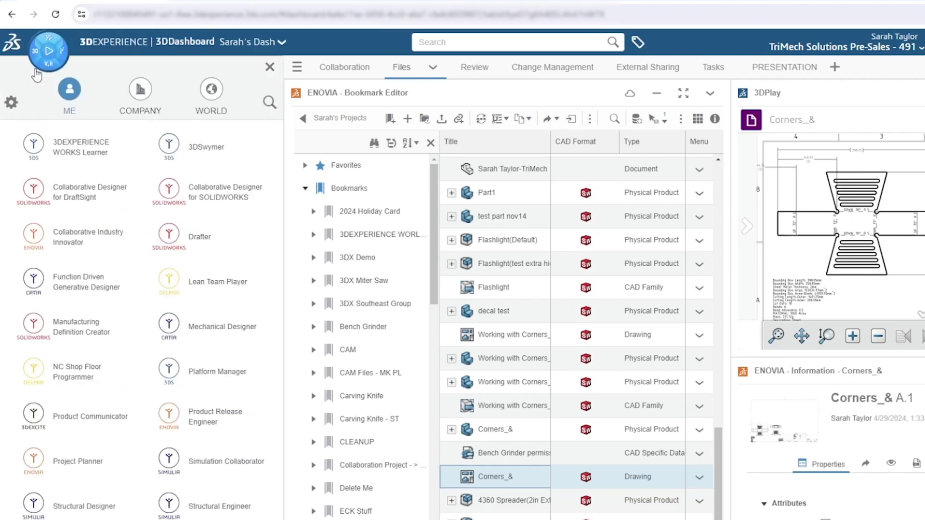
click(82, 241)
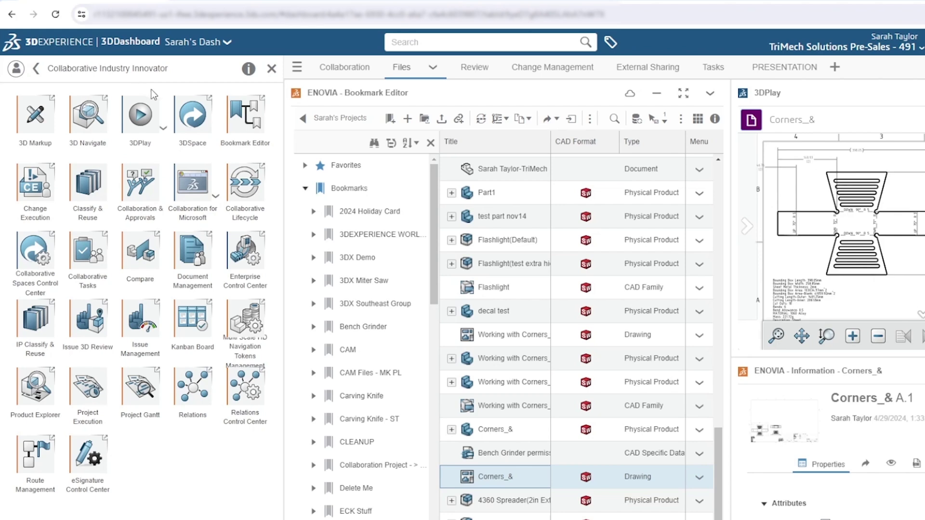
click(193, 119)
click(246, 120)
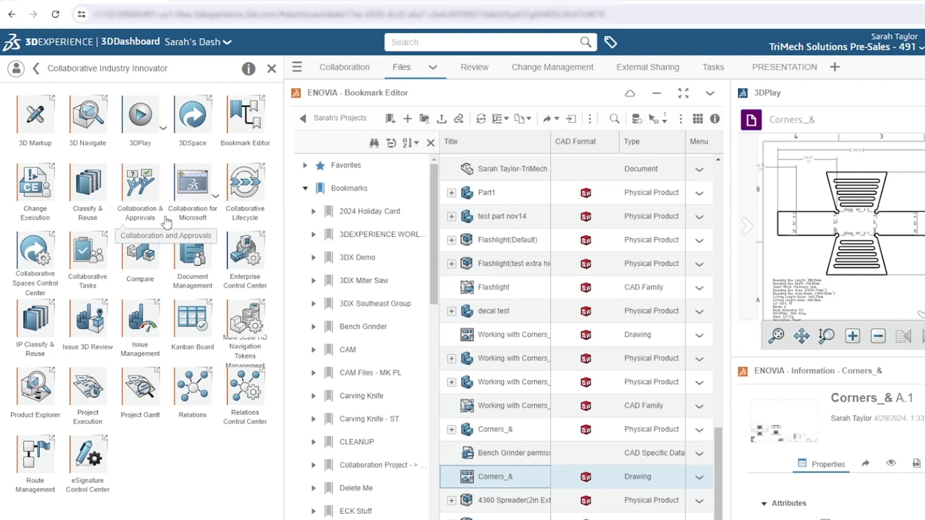
click(37, 68)
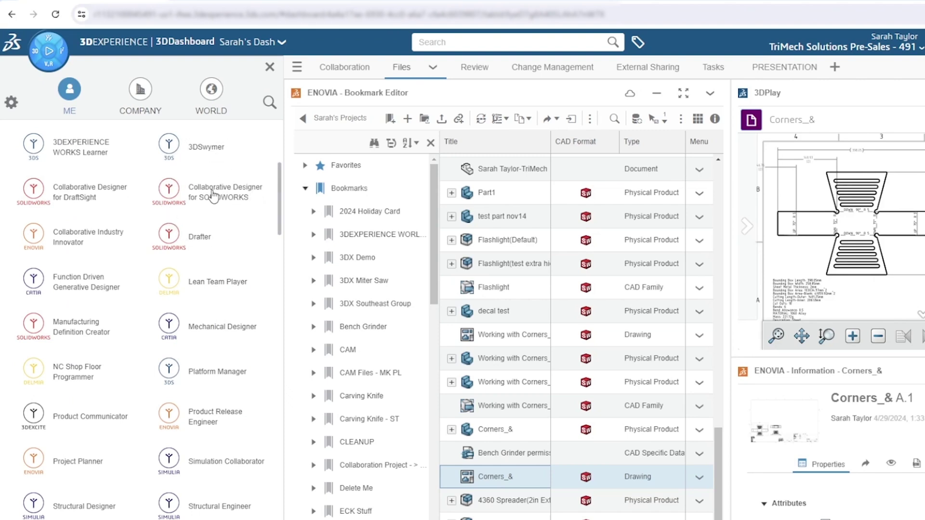
Step: Open the Collaborative Designer for SOLIDWORKS role to list its apps
click(212, 196)
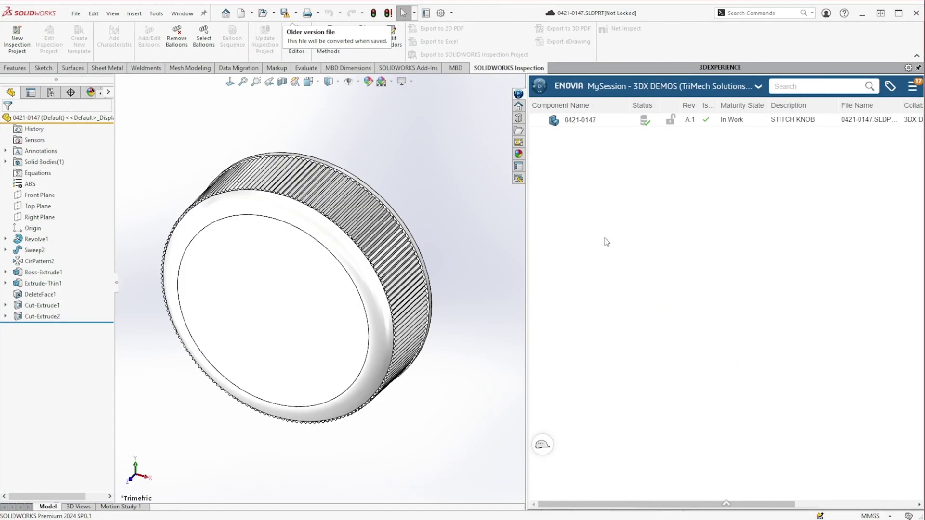
Step: Lock stitch knob part 0421-0147 and edit its Ø48.20 diameter dimension
right_click(644, 121)
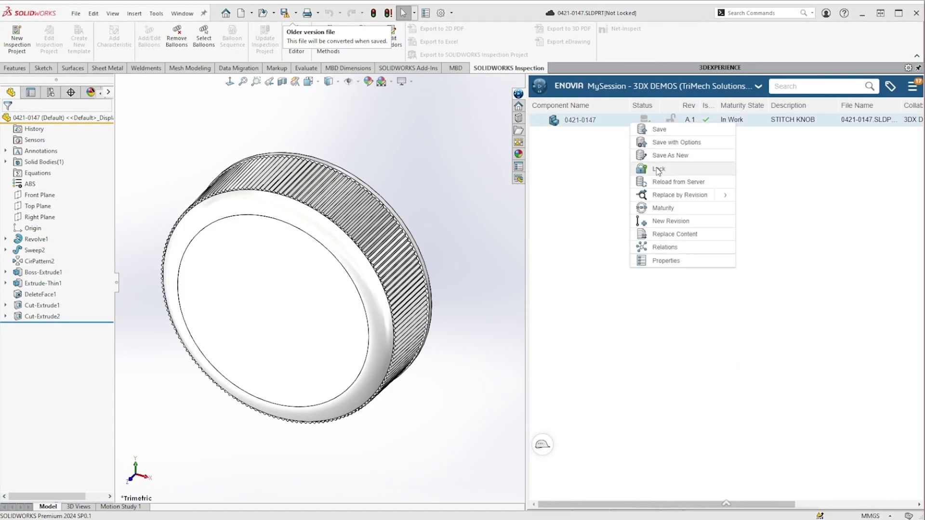
click(656, 167)
click(323, 289)
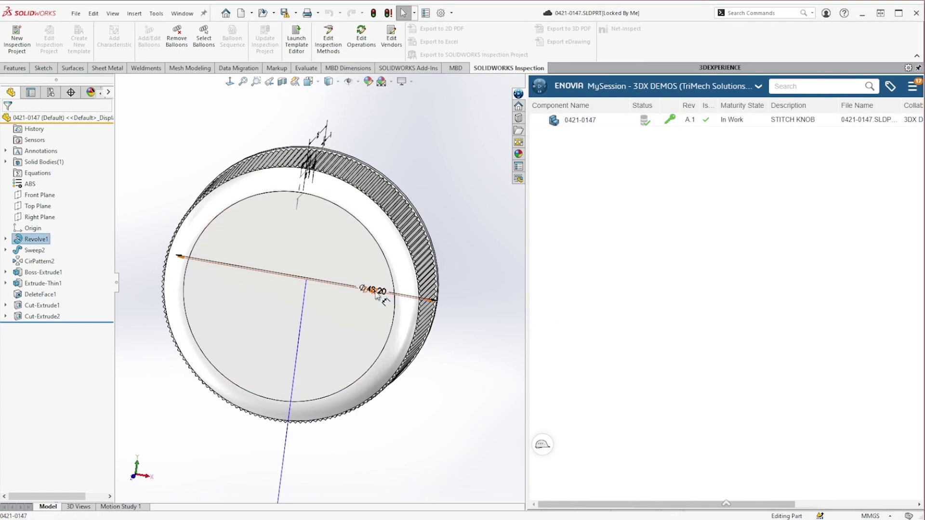
double_click(373, 290)
click(486, 229)
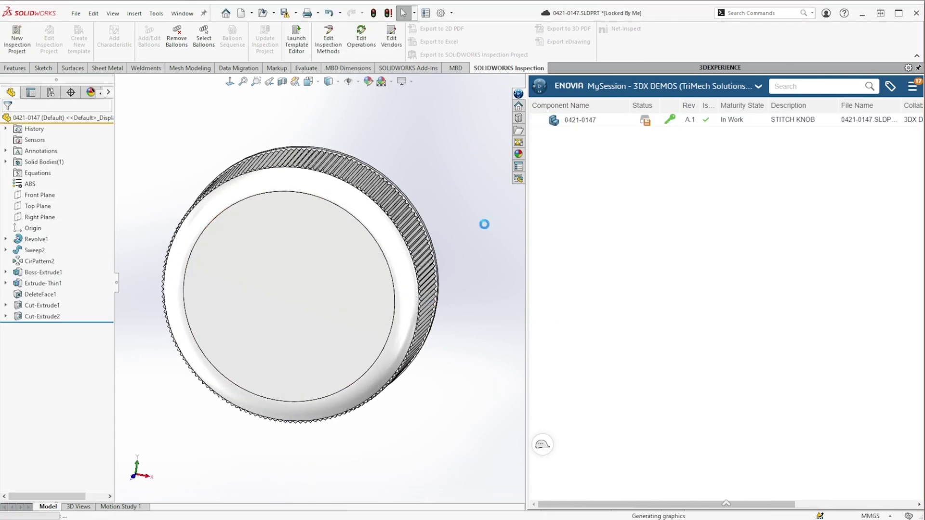
Step: Save the edited knob part to 3DEXPERIENCE and return to the roles list
right_click(600, 120)
click(646, 137)
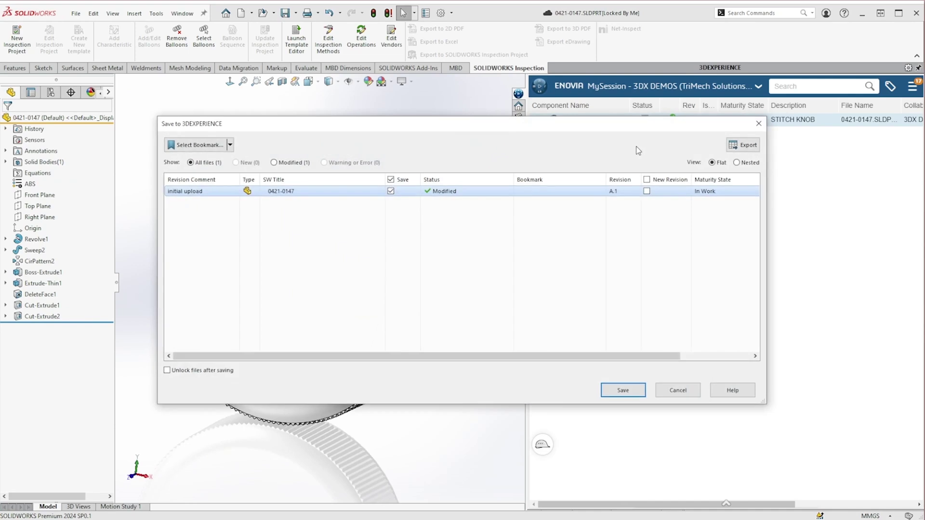
click(624, 392)
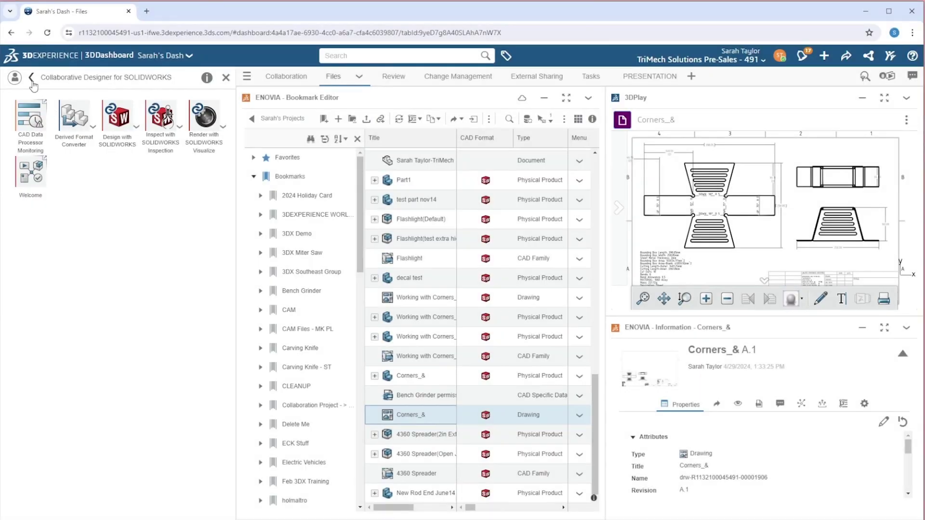
click(32, 77)
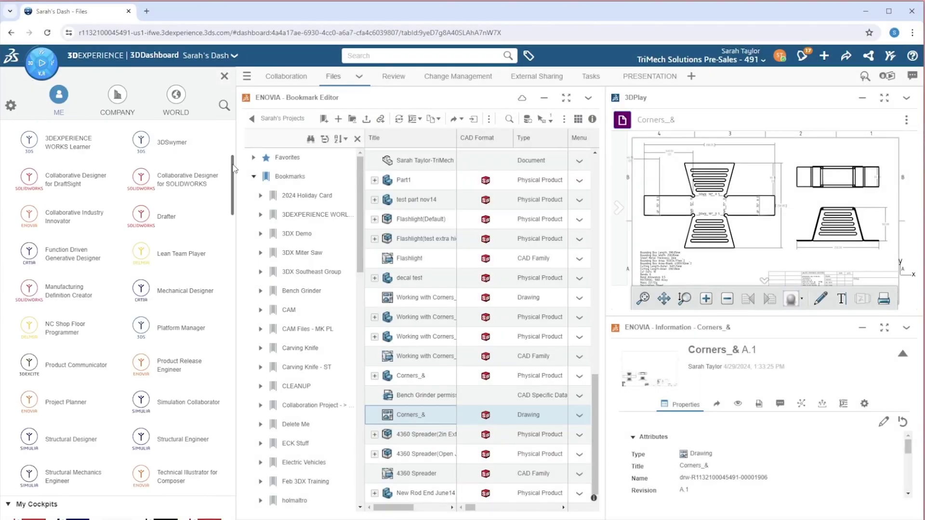
drag(233, 164, 231, 166)
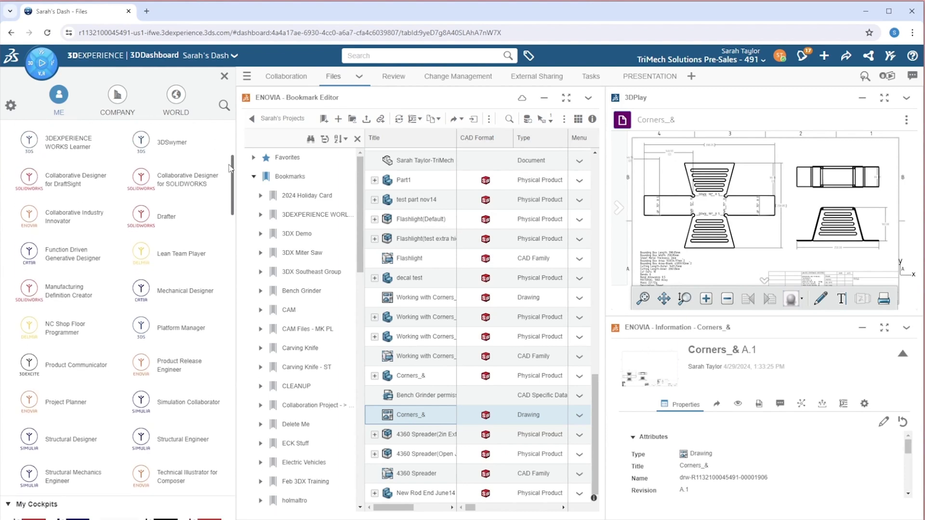
Step: Browse the Lean Team Player apps, then open the Product Release Engineer role's apps
click(181, 257)
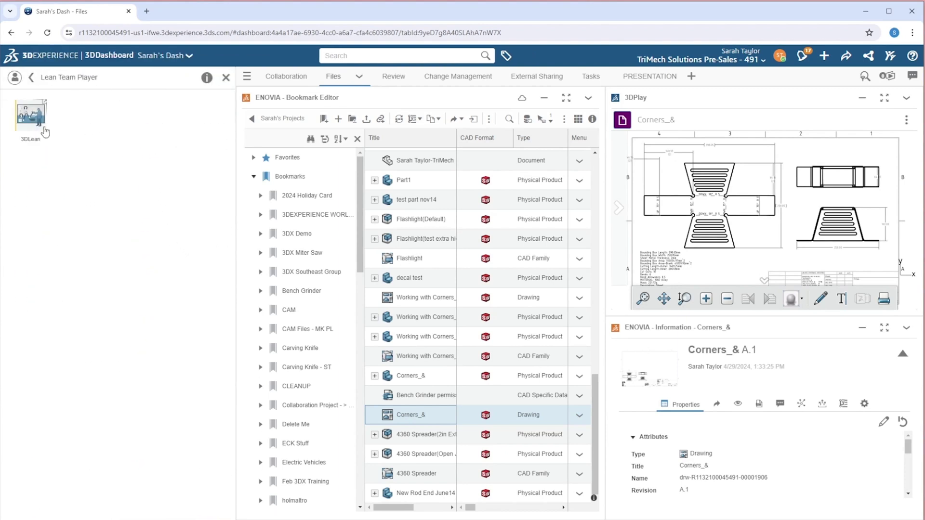
click(32, 77)
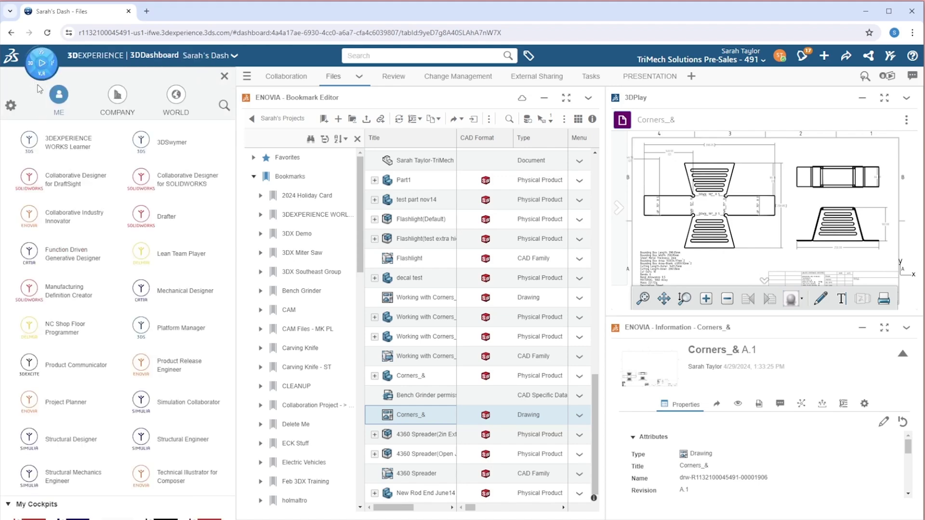
click(172, 368)
scroll(215, 160, up, 3)
Step: Switch to the Members Management dashboard and show its members and roles
click(248, 79)
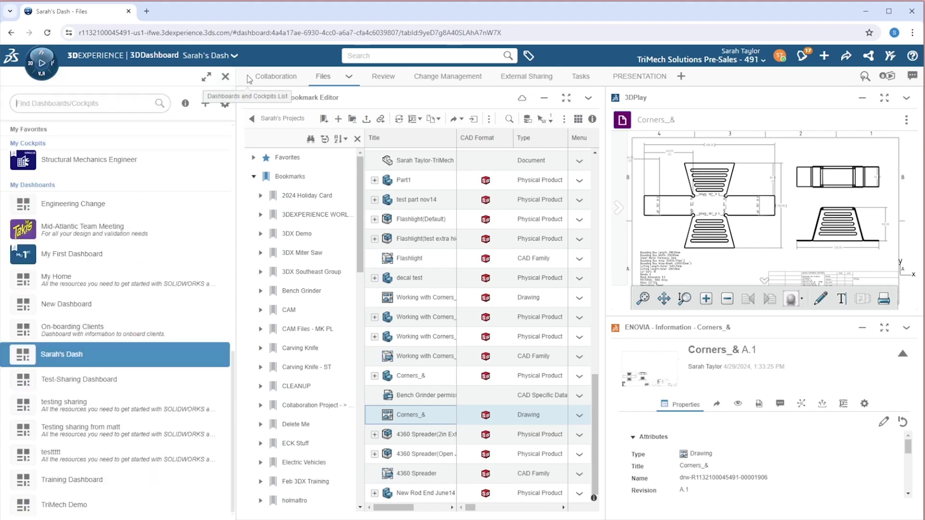
scroll(186, 263, down, 4)
scroll(186, 264, up, 3)
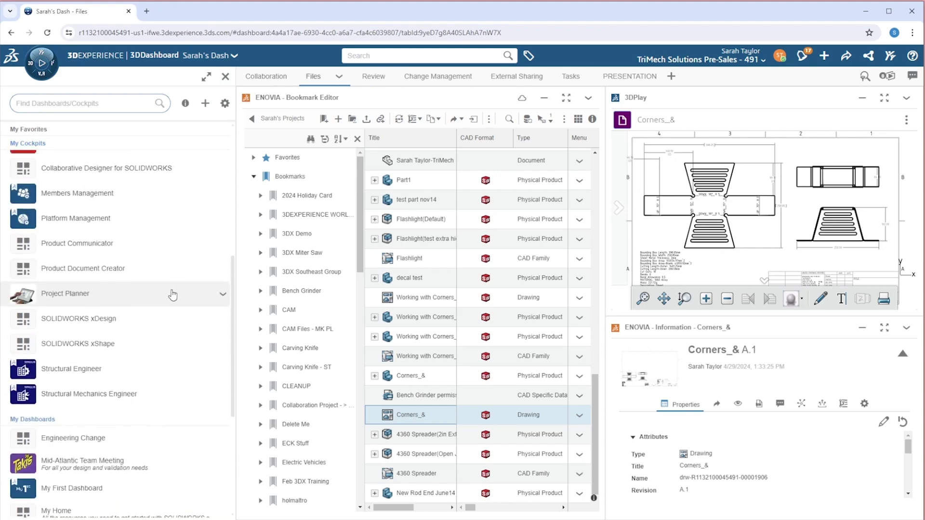
click(78, 192)
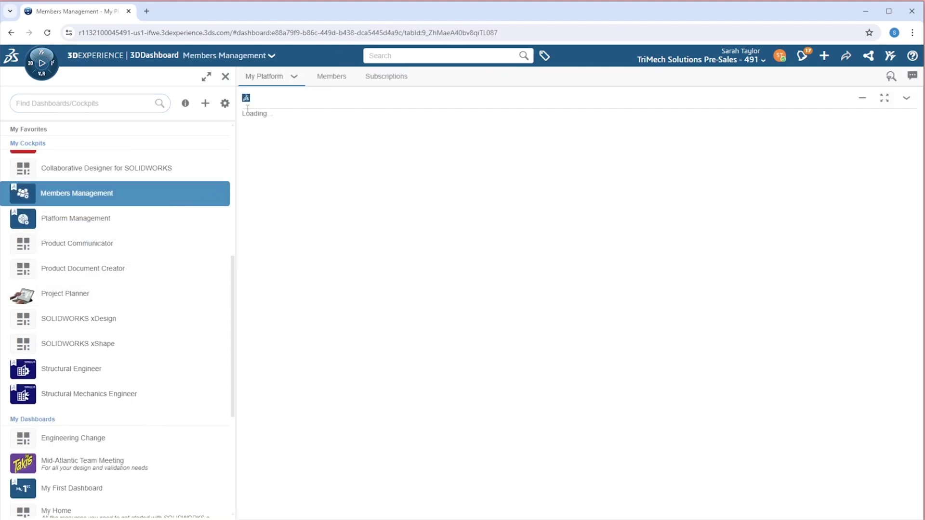
click(224, 76)
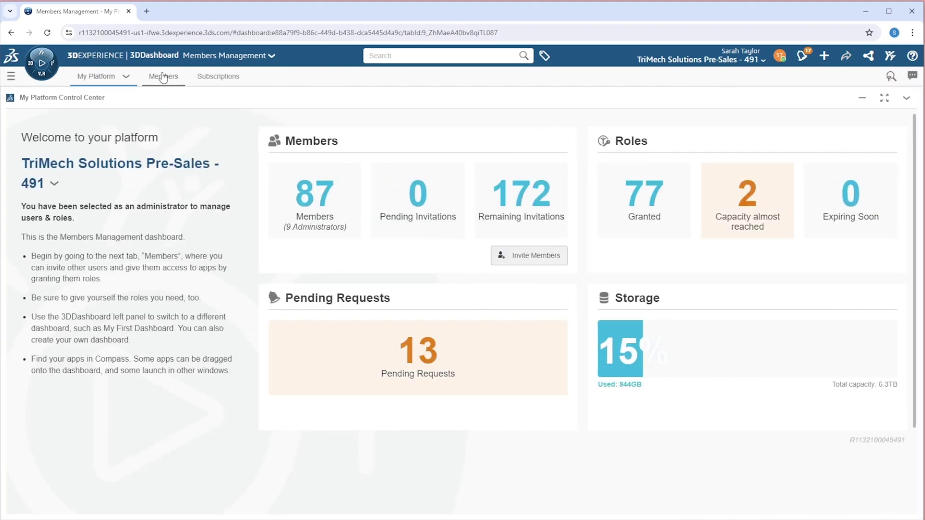
click(163, 76)
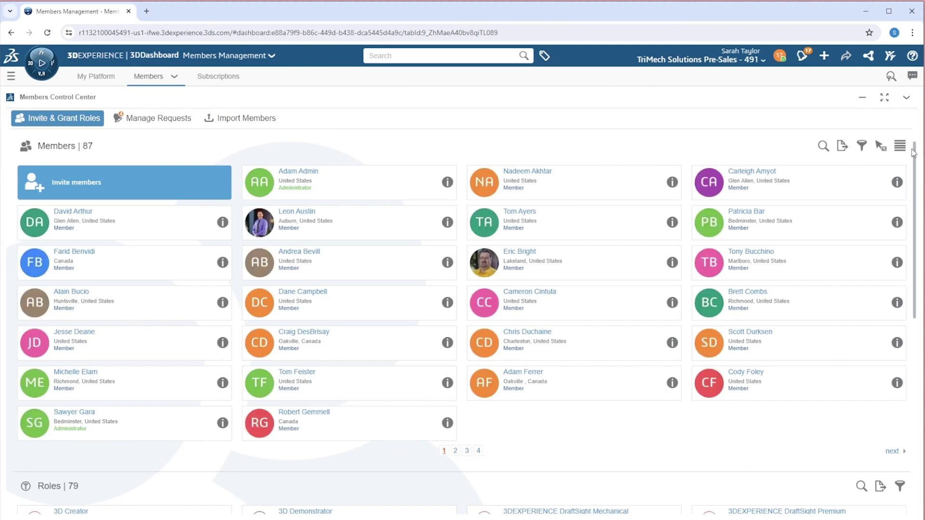
drag(915, 155, 919, 291)
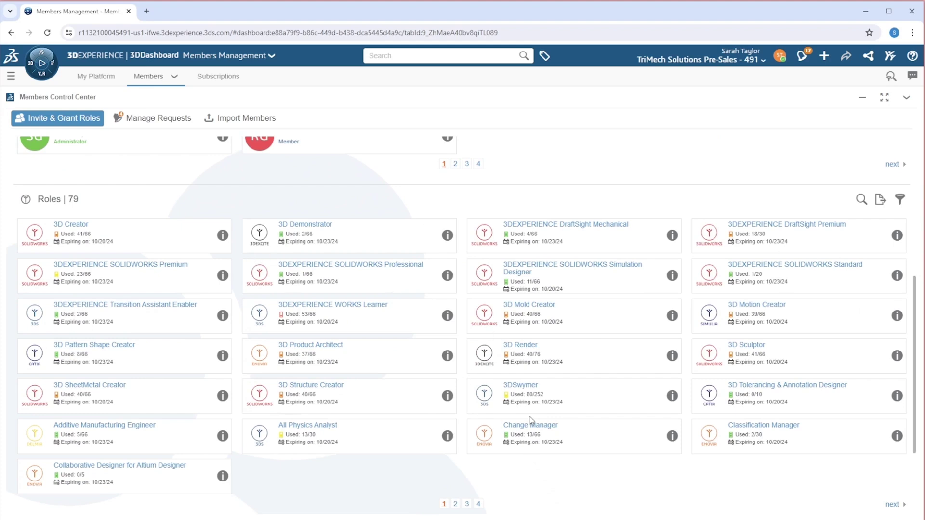
Step: Review all users for the 3D Mold Creator role, then close its details
click(673, 315)
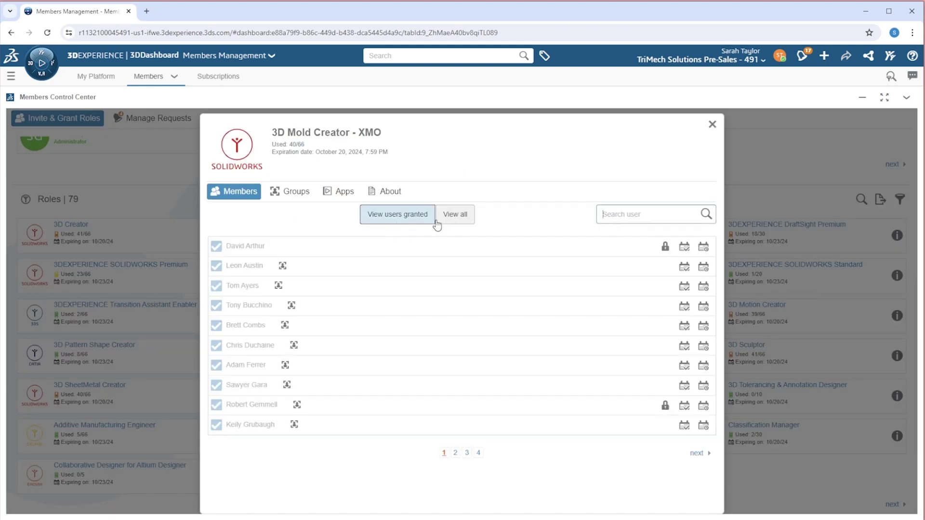
click(458, 215)
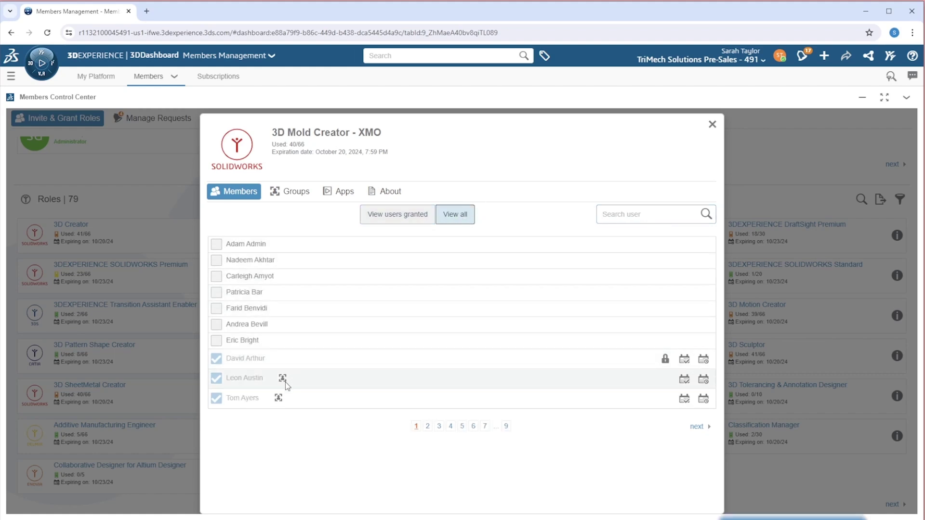
mouse_move(282, 378)
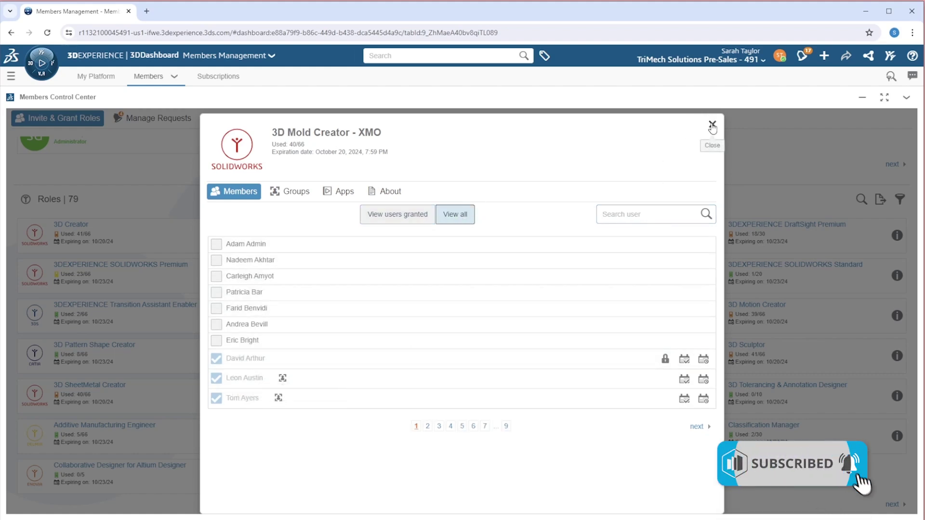
click(712, 125)
drag(916, 326, 916, 180)
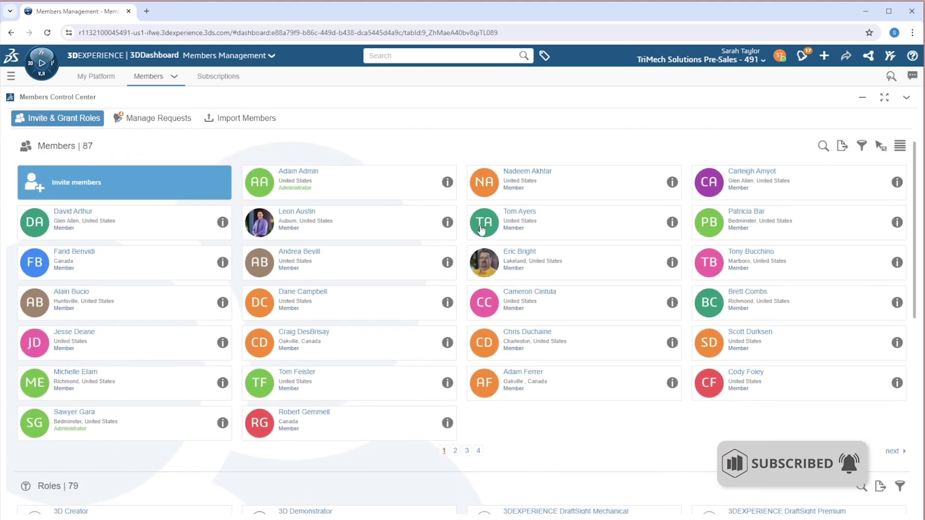
click(447, 222)
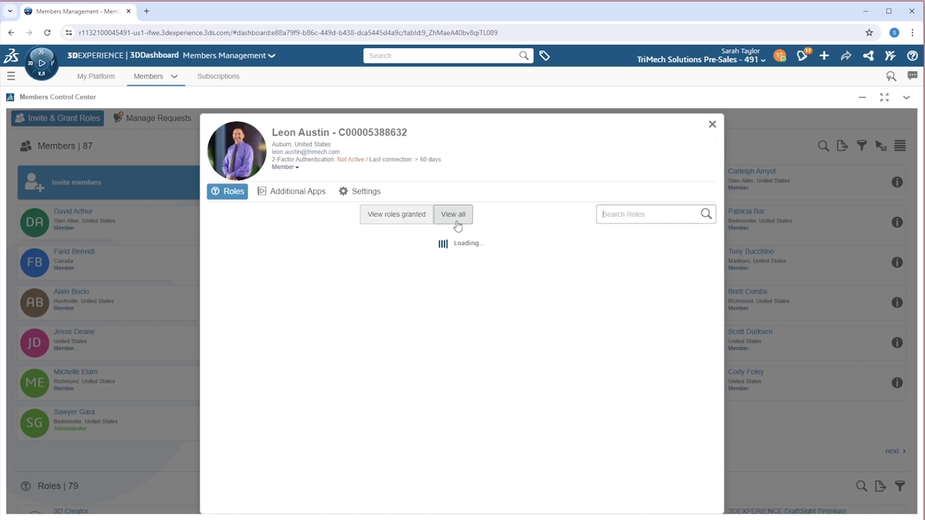
click(418, 217)
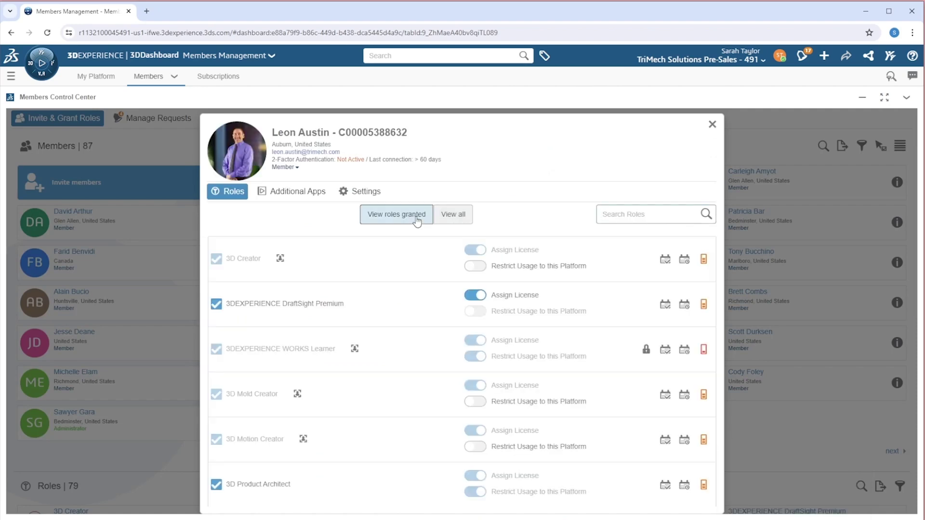
click(453, 214)
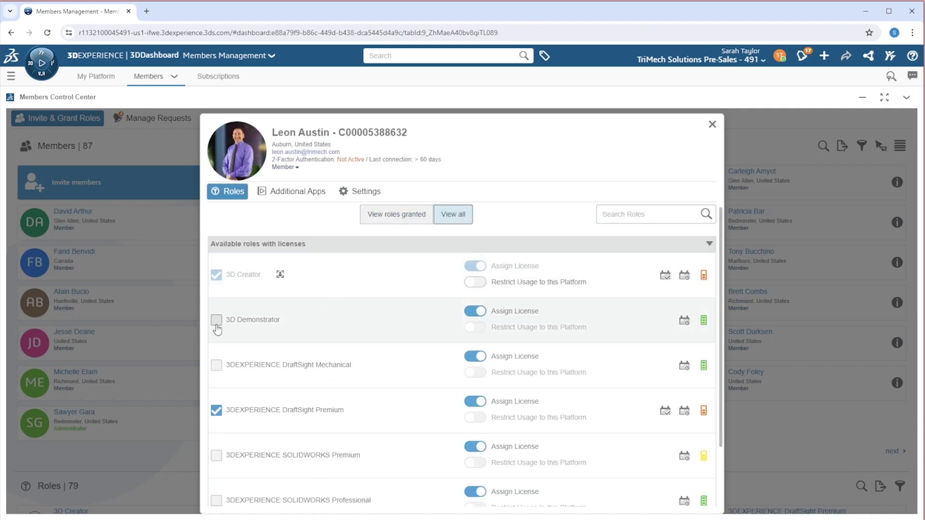
scroll(217, 347, down, 3)
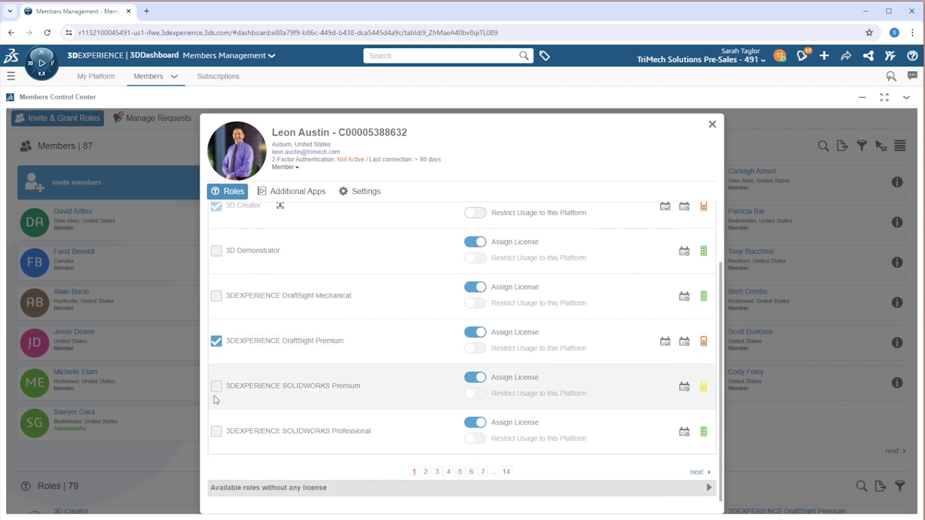
scroll(219, 390, up, 3)
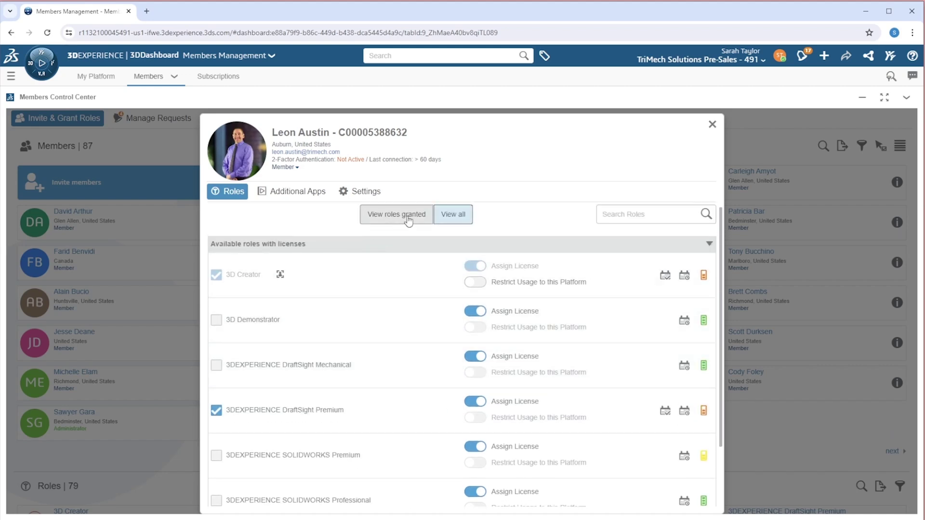
click(407, 216)
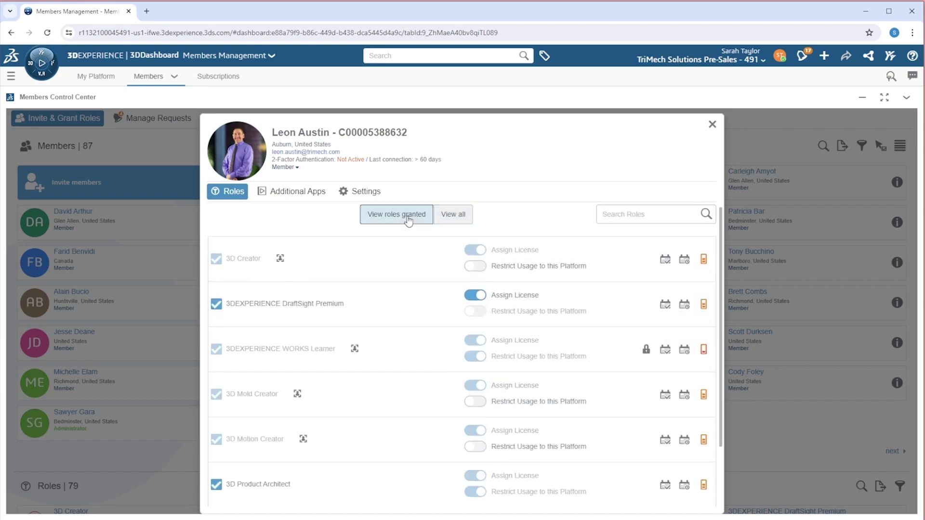
click(713, 126)
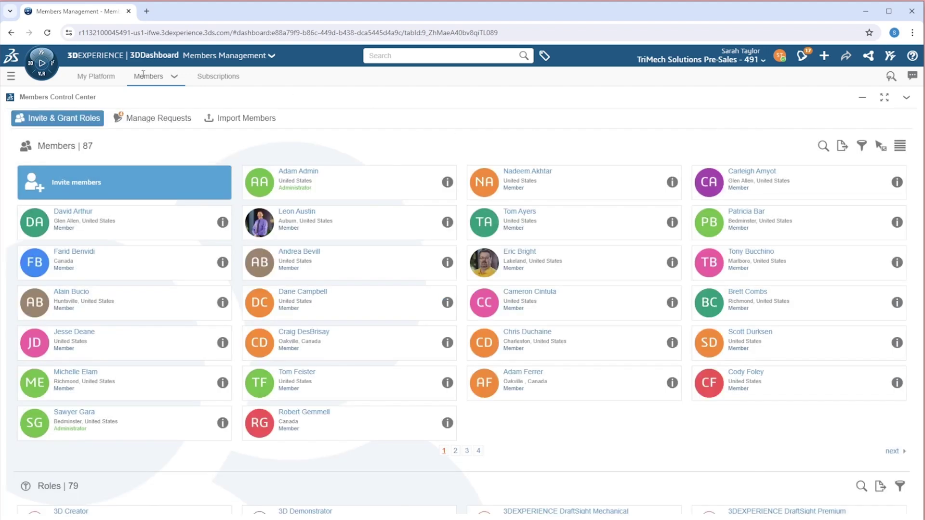
click(41, 63)
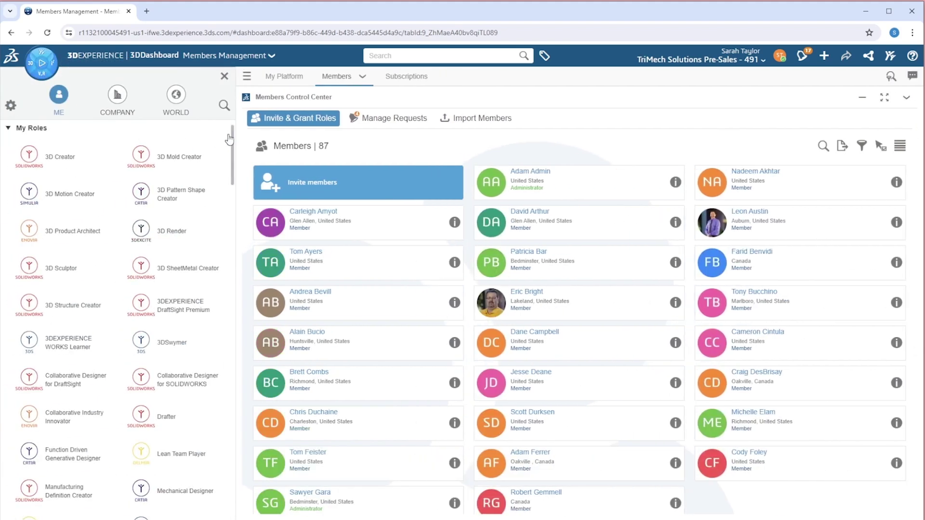